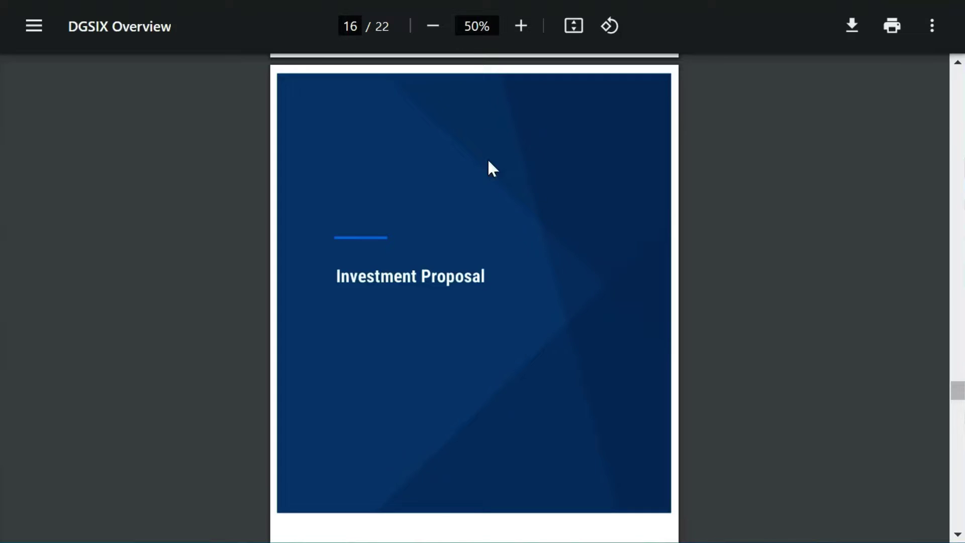
Scroll the DGSIX Overview PDF from page 16 past page 17's metrics to page 18's drawdown charts.
scroll(456, 204, down, 10)
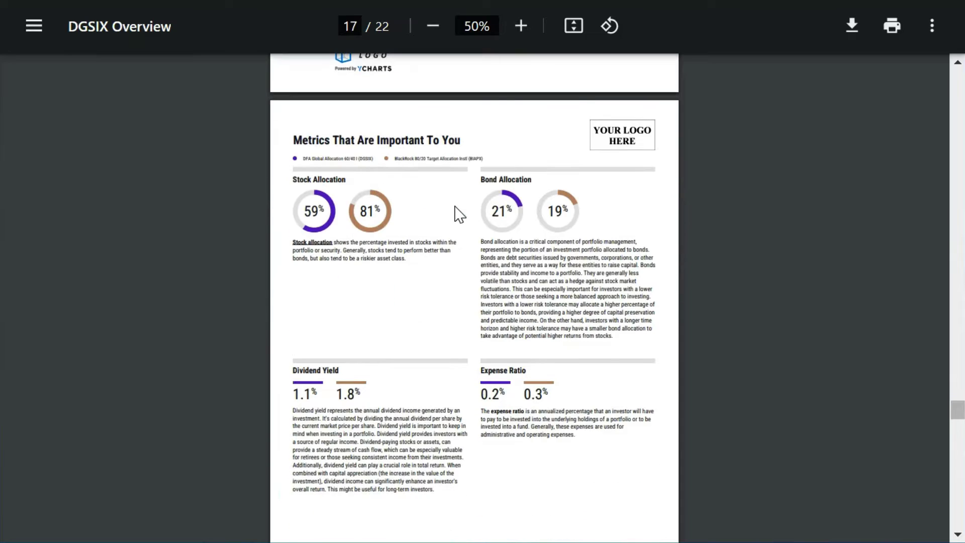
scroll(459, 220, down, 2)
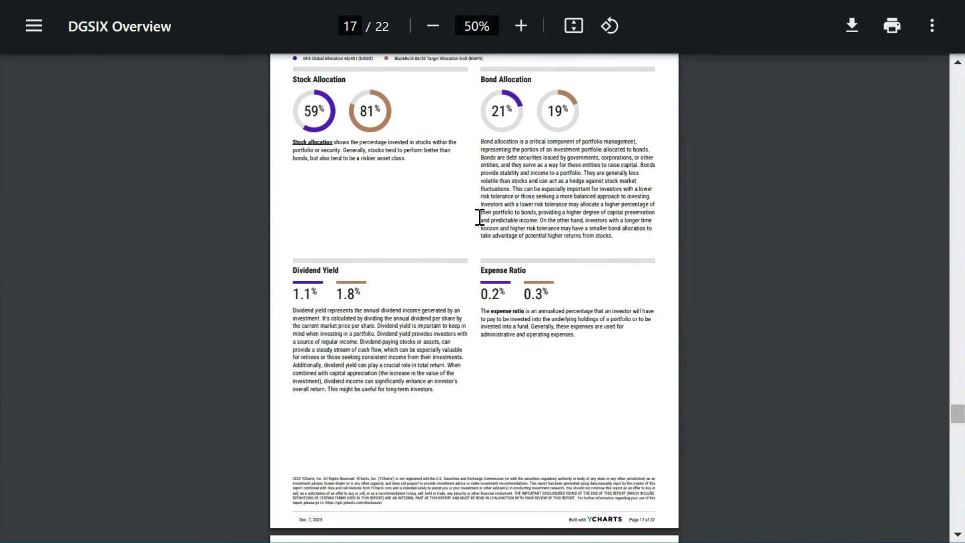
scroll(481, 216, down, 10)
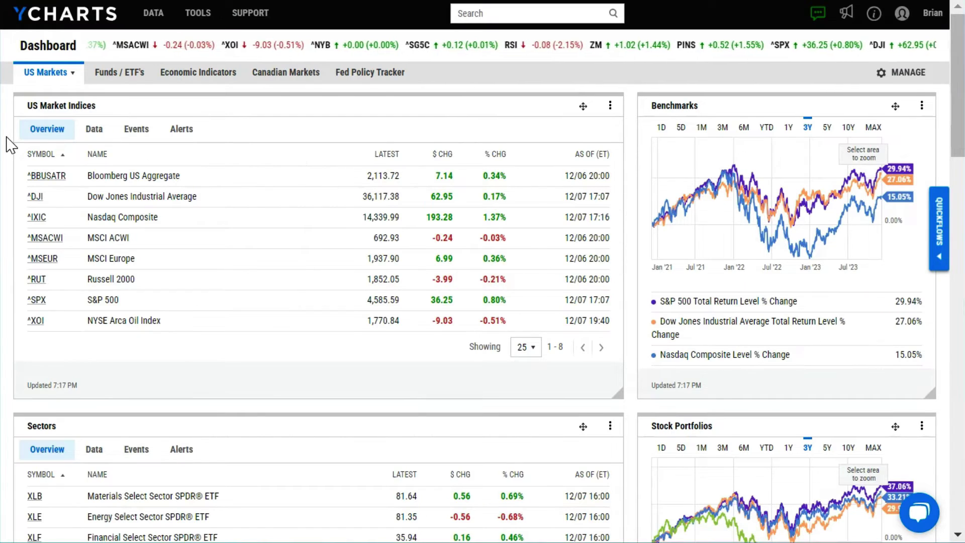
Scroll through the dashboard's index, sector and watchlist panels, return to the top, and bring up the DATA menu.
scroll(11, 146, down, 2)
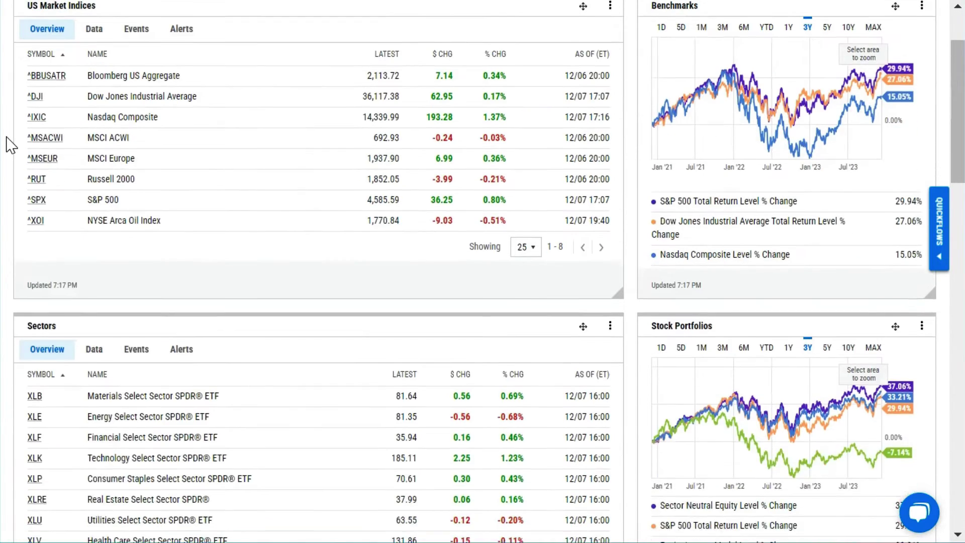
scroll(11, 146, down, 4)
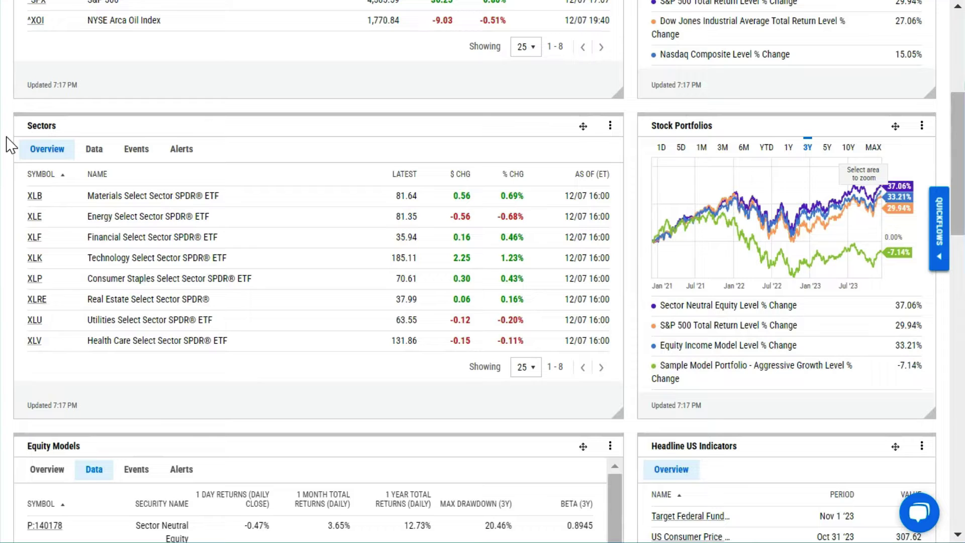
scroll(11, 147, down, 6)
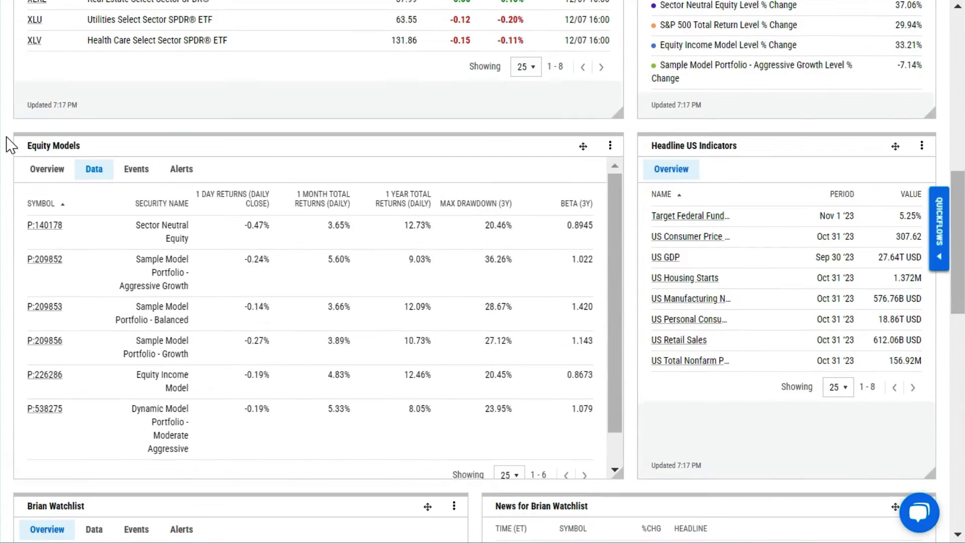
scroll(10, 146, down, 4)
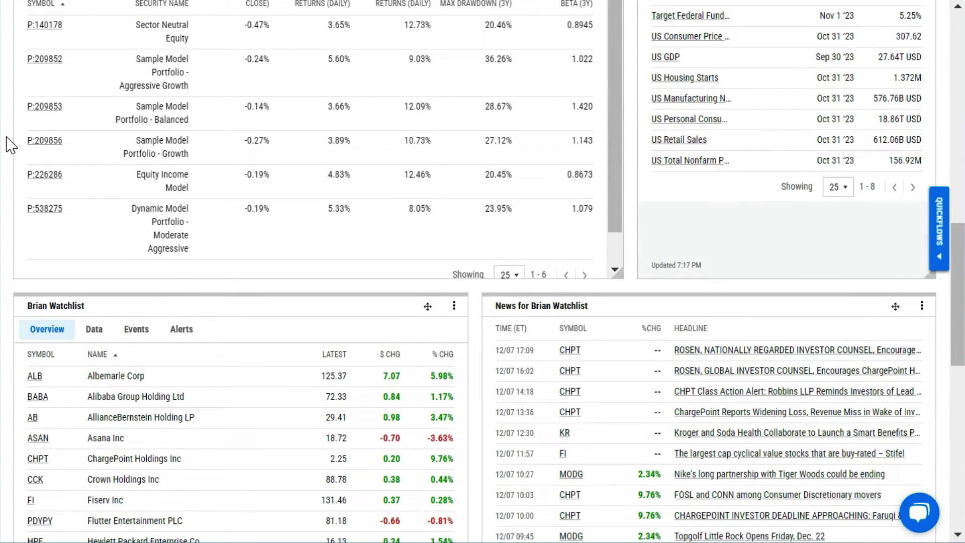
scroll(11, 147, up, 14)
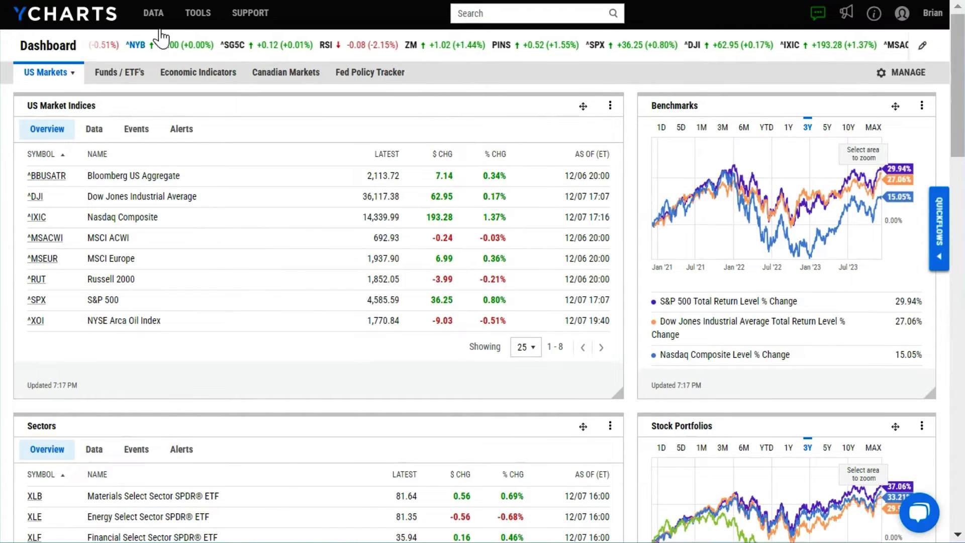
mouse_move(160, 25)
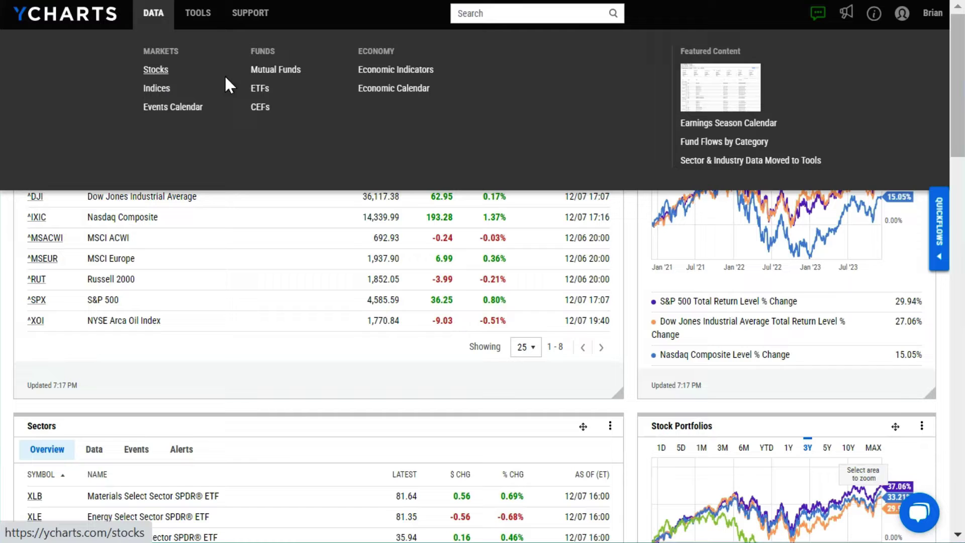
Show the US Mutual Funds overview with YTD Performance by Style, then bring up the TOOLS list.
click(259, 73)
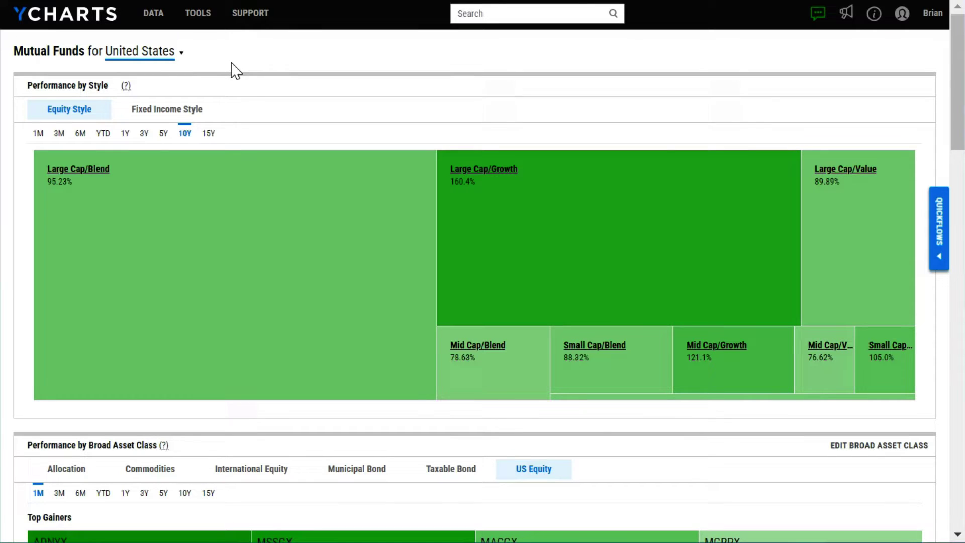
click(103, 137)
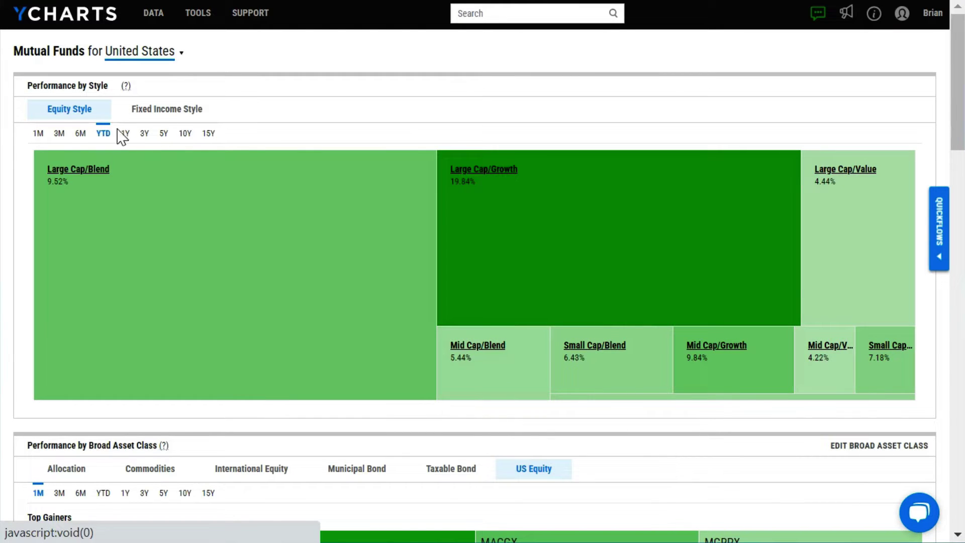
click(197, 15)
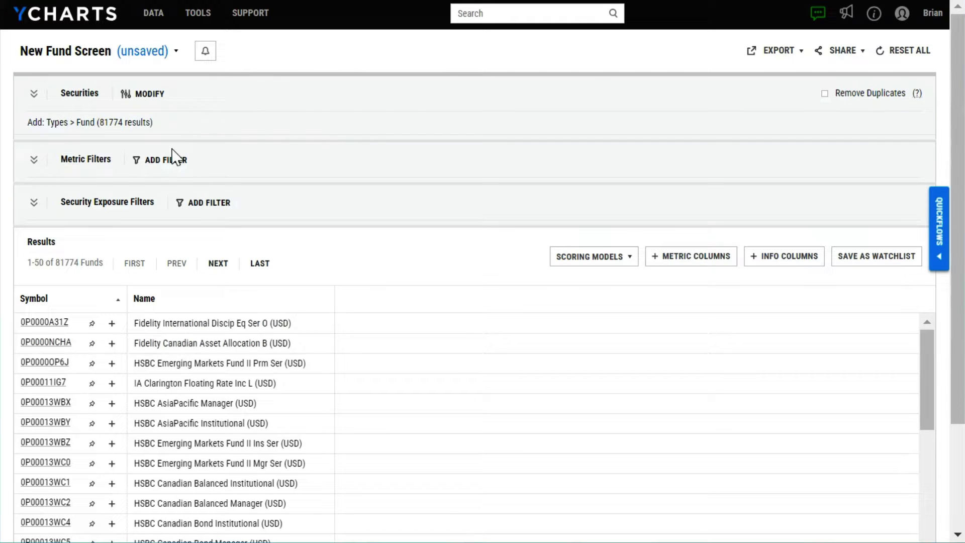
Browse the screener's metric filters, search for 'rank', and close the browser without adding one.
click(167, 160)
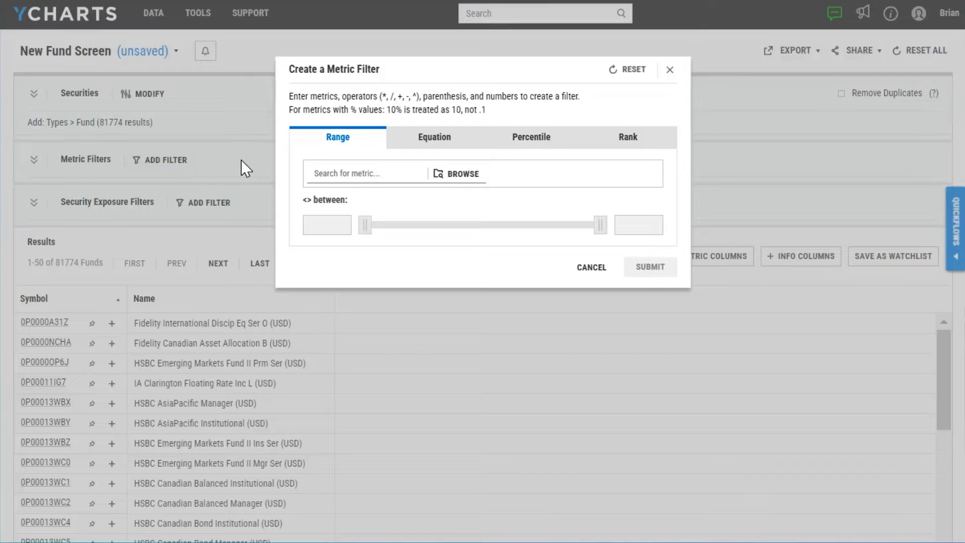
click(447, 175)
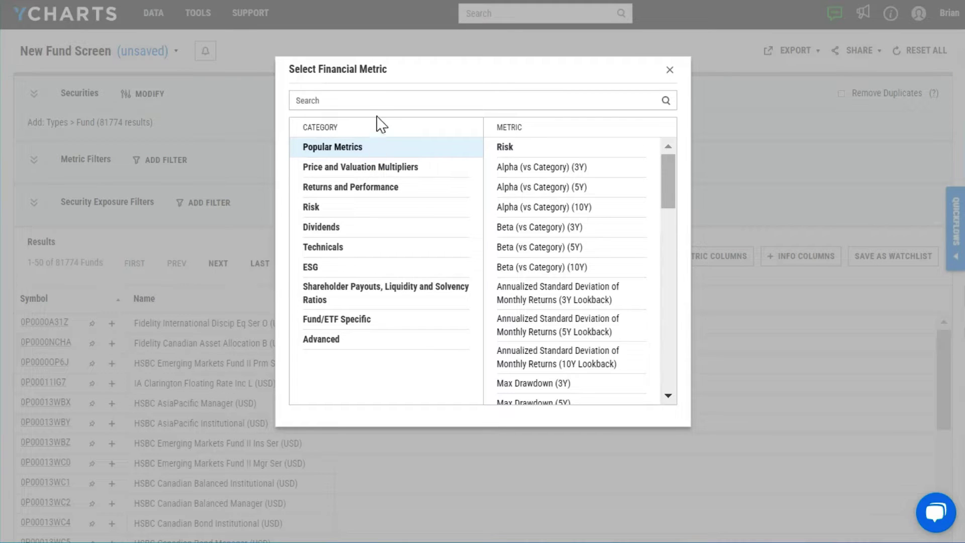
click(386, 100)
text(rank)
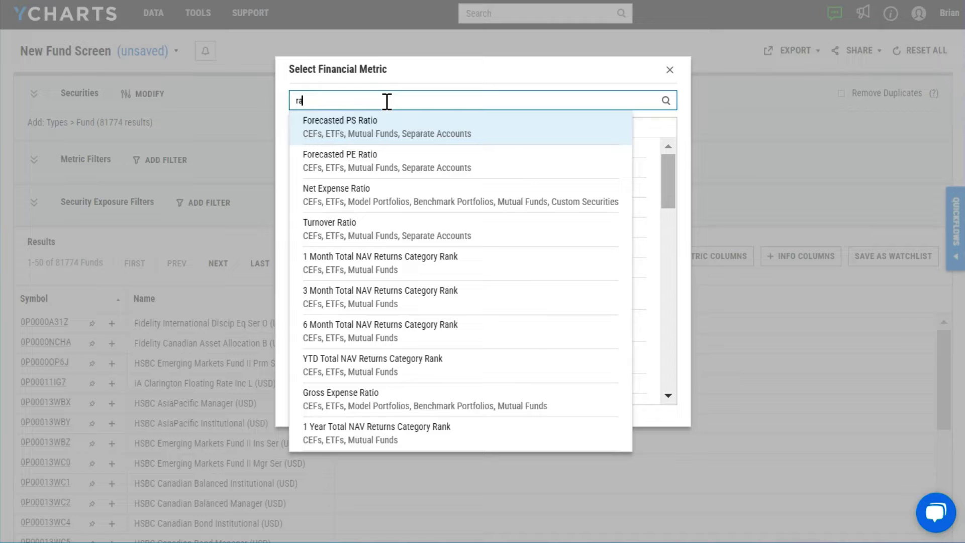
click(293, 37)
Start a new fund screen from the Best Performing Large Cap Funds template and review its 64 results.
click(149, 62)
click(149, 63)
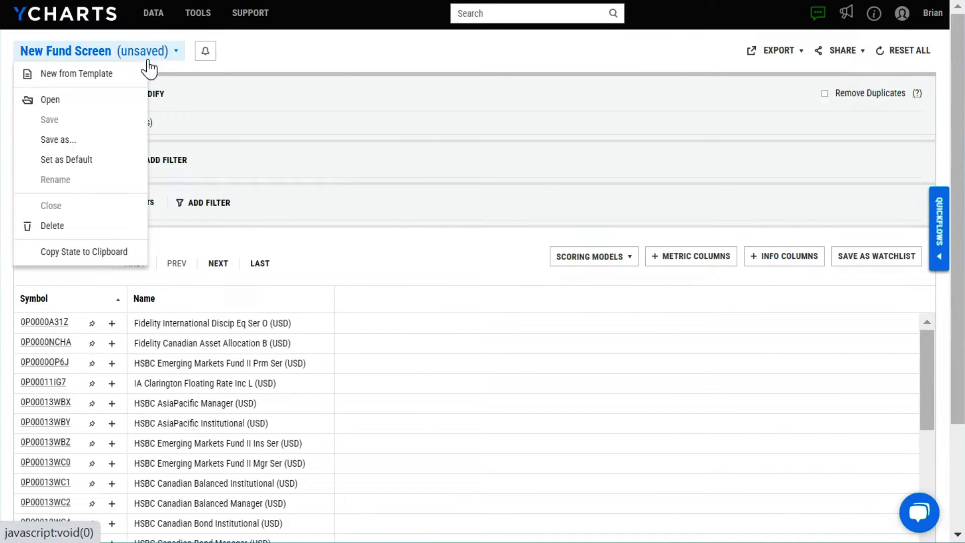
click(133, 74)
click(491, 307)
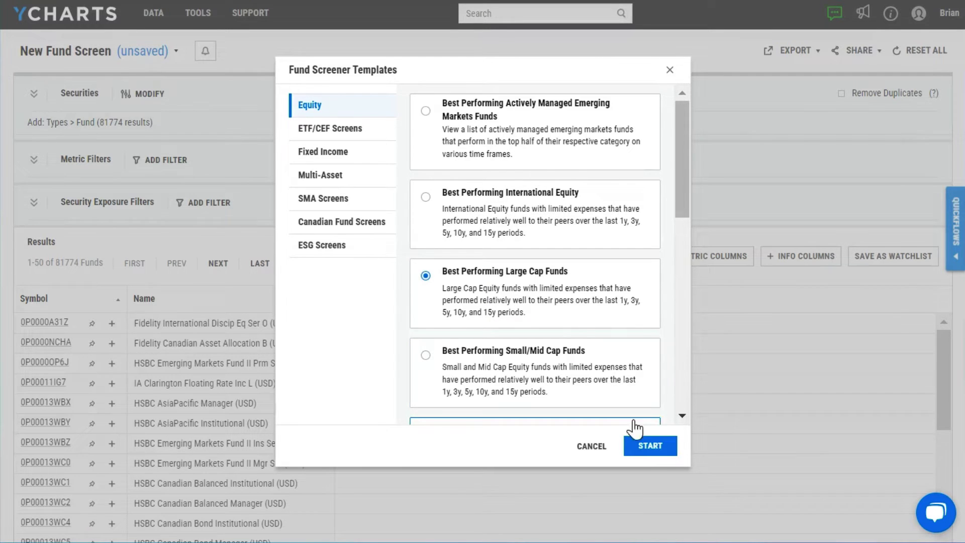
click(648, 446)
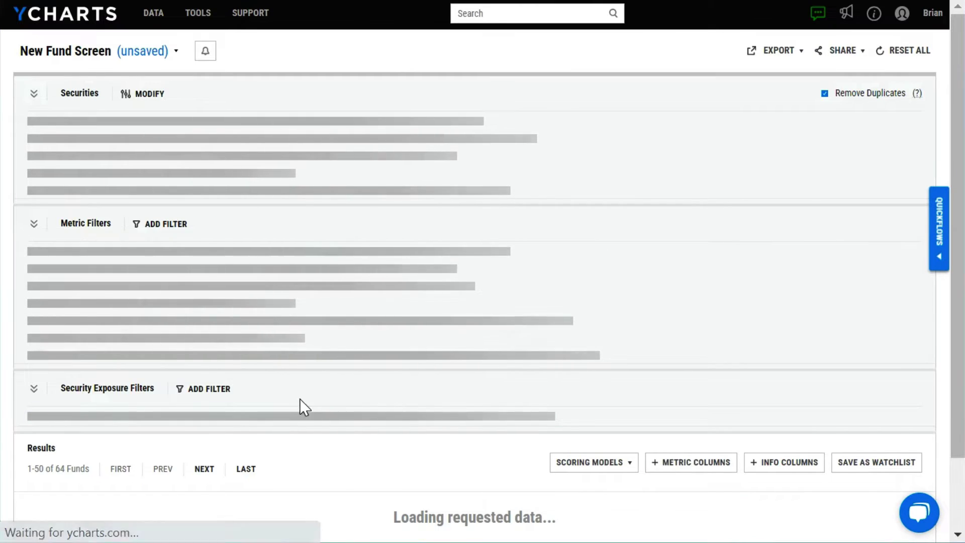
scroll(80, 412, down, 8)
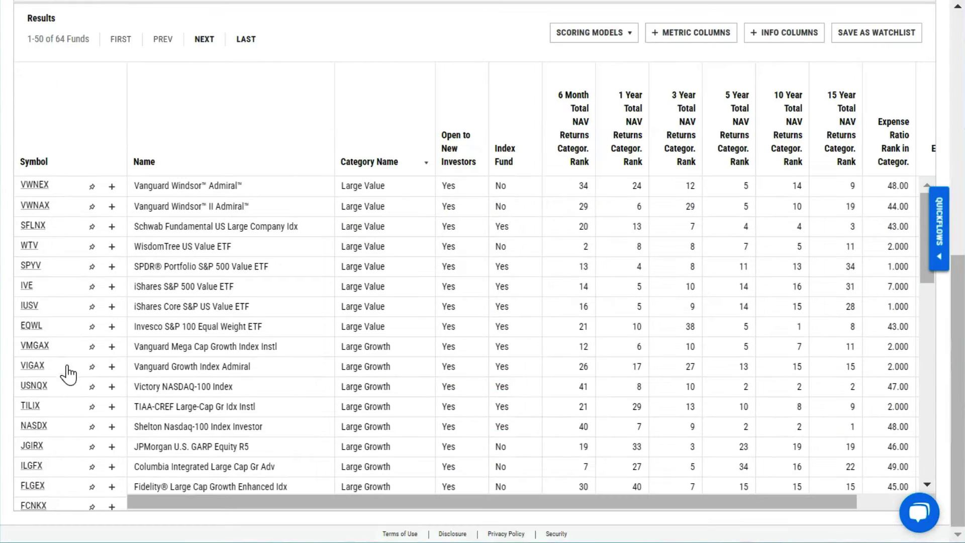
Open VWNEX, check its asset allocation, then view its performance chart against peers and category.
click(36, 188)
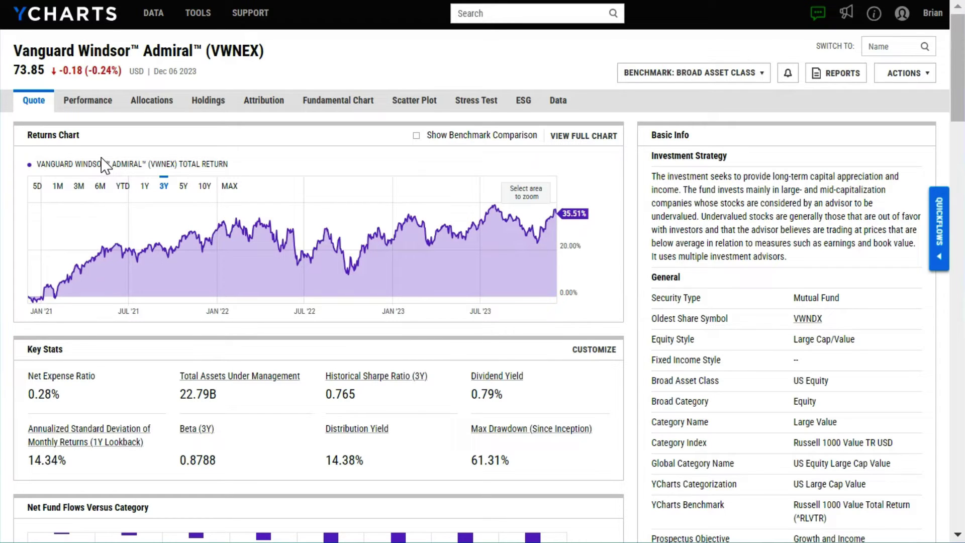
click(161, 105)
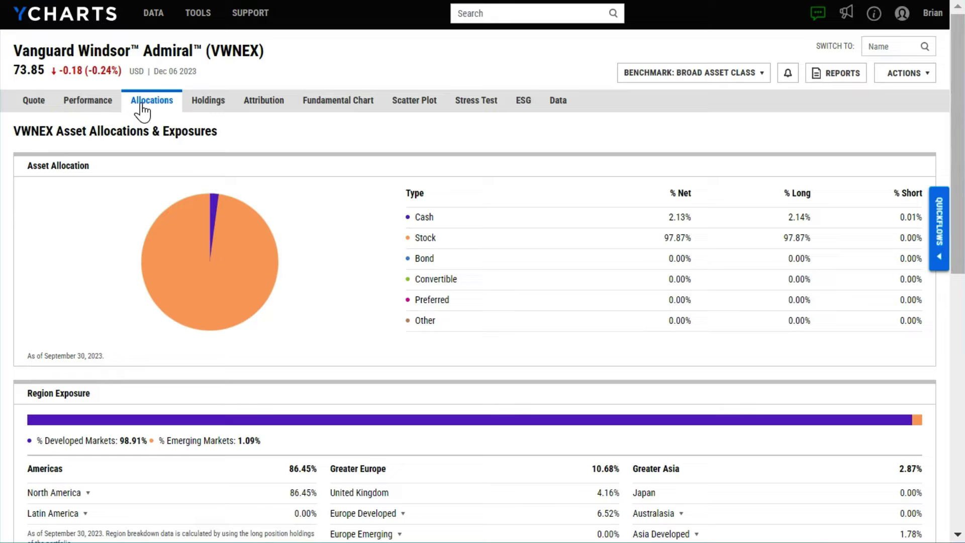
click(88, 108)
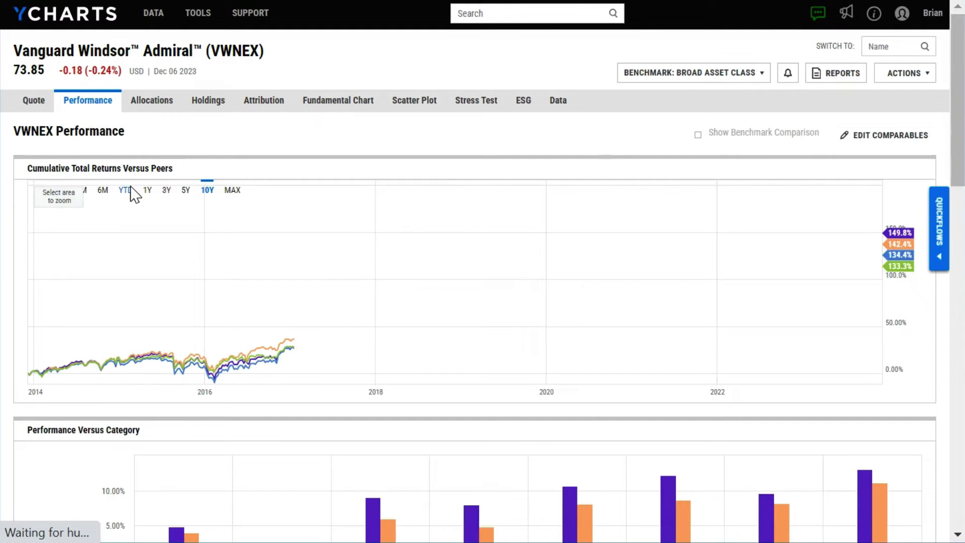
scroll(145, 226, down, 1)
scroll(146, 227, down, 1)
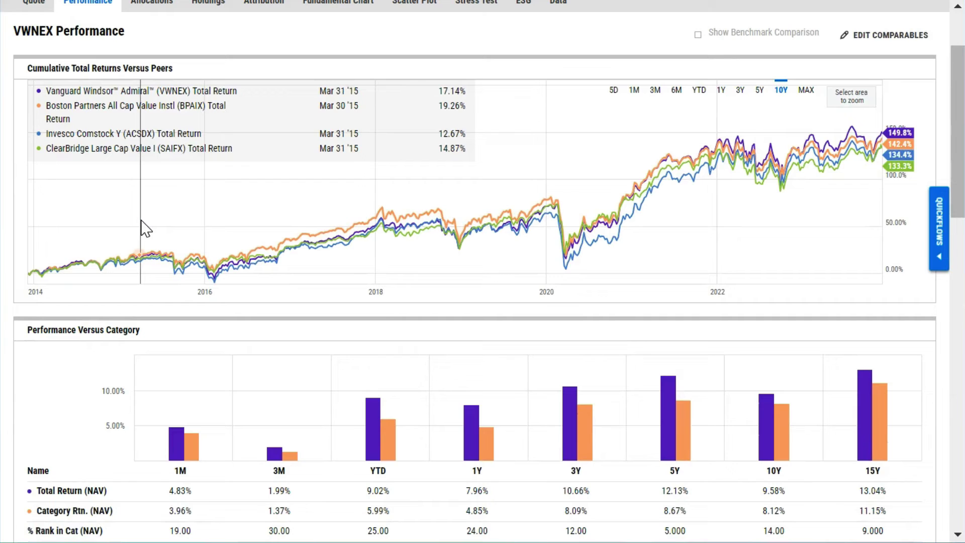
scroll(142, 223, up, 2)
Open Sample Model Portfolio - Growth's Fundamental Chart and show it as growth of $10,000 versus the 60/40 Benchmark.
click(199, 18)
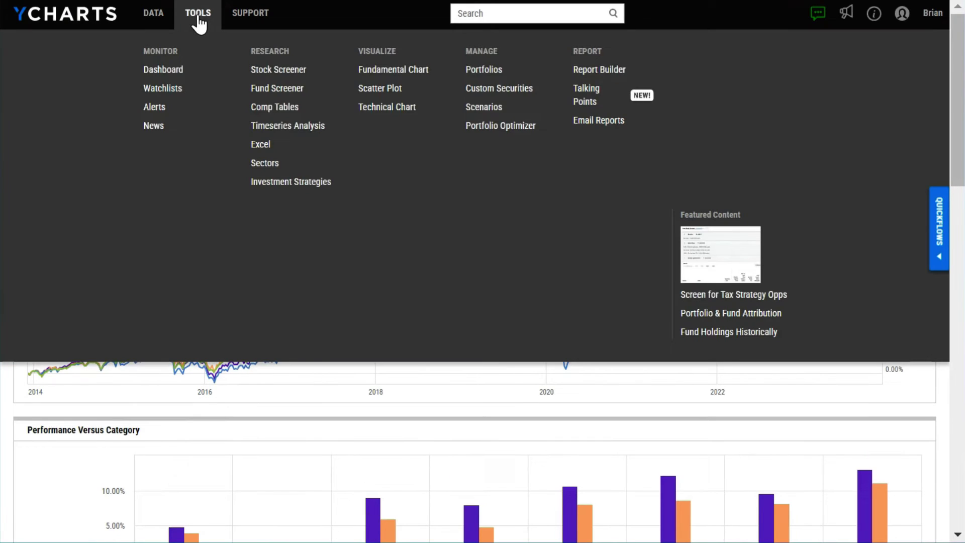
click(477, 69)
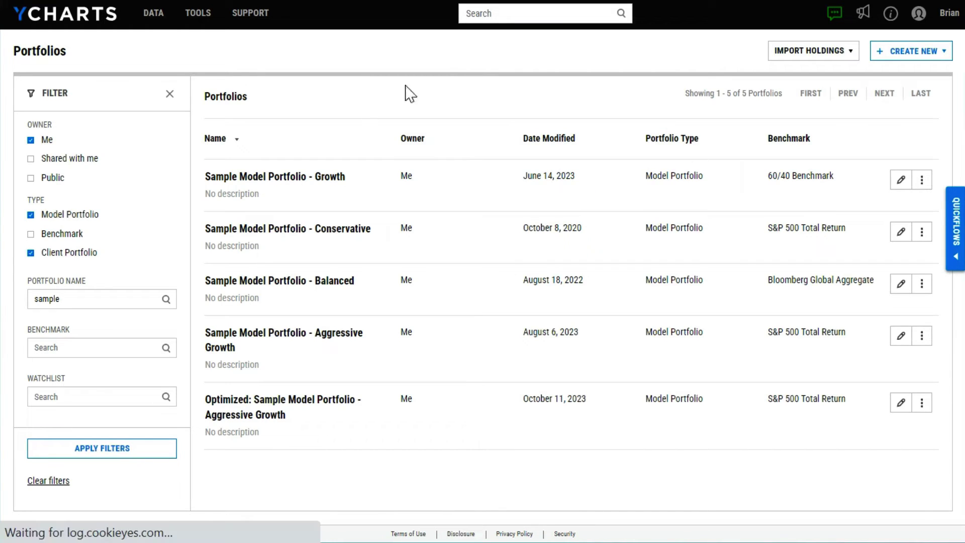
click(313, 177)
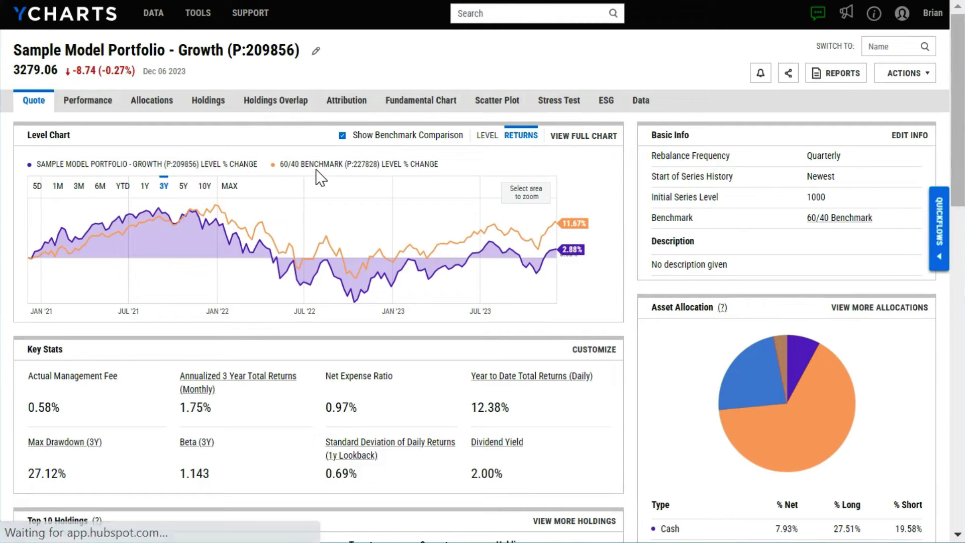
click(426, 110)
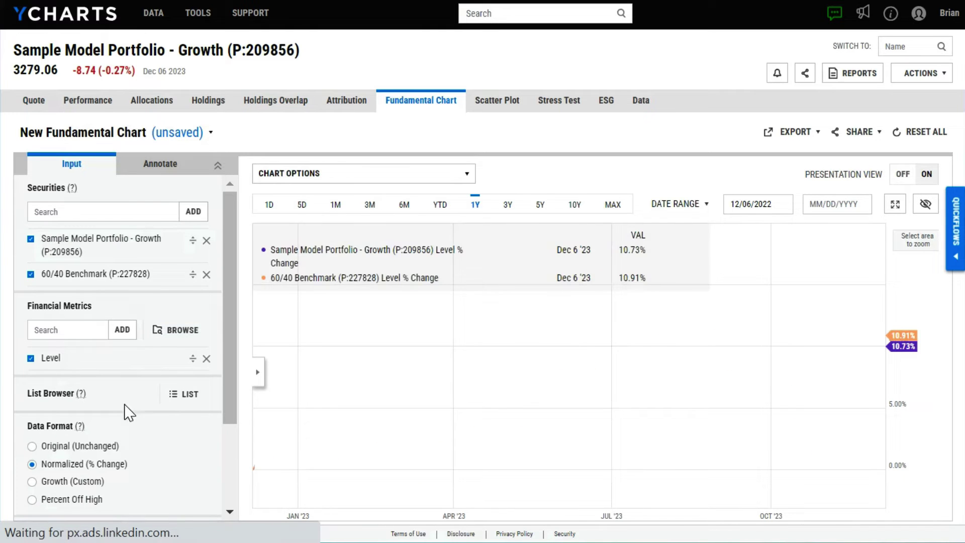
scroll(125, 417, down, 2)
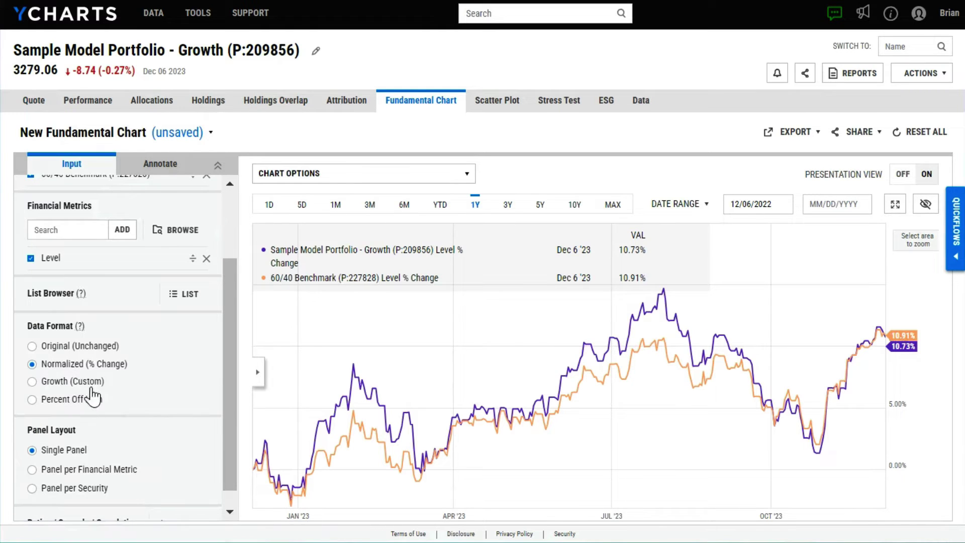
click(93, 382)
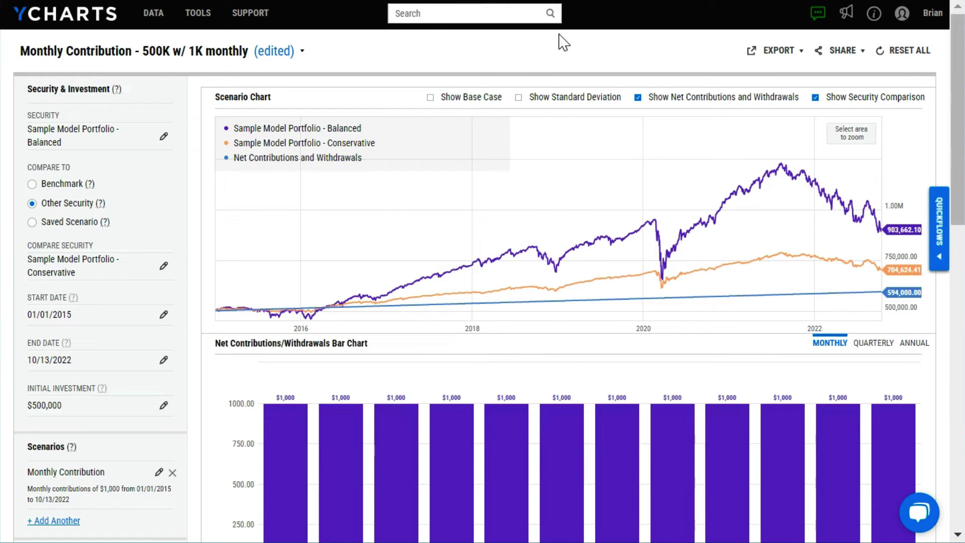
Scroll down through the monthly contribution scenario's contributions table and back up.
scroll(543, 284, down, 6)
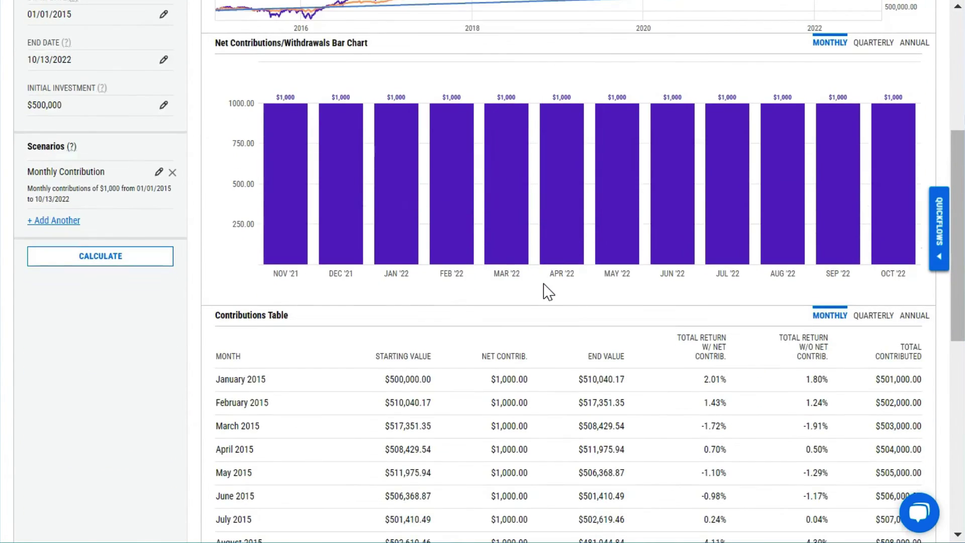
scroll(548, 291, down, 2)
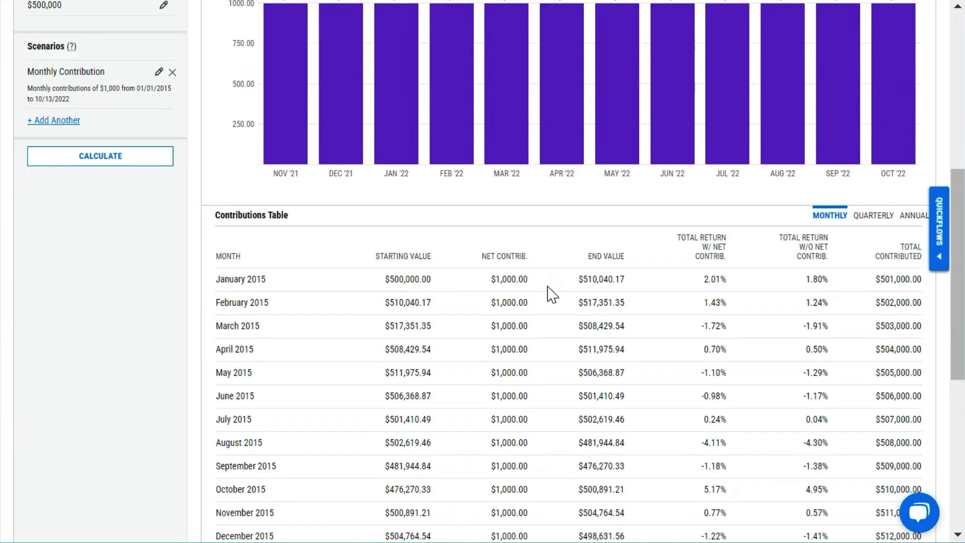
scroll(548, 286, up, 8)
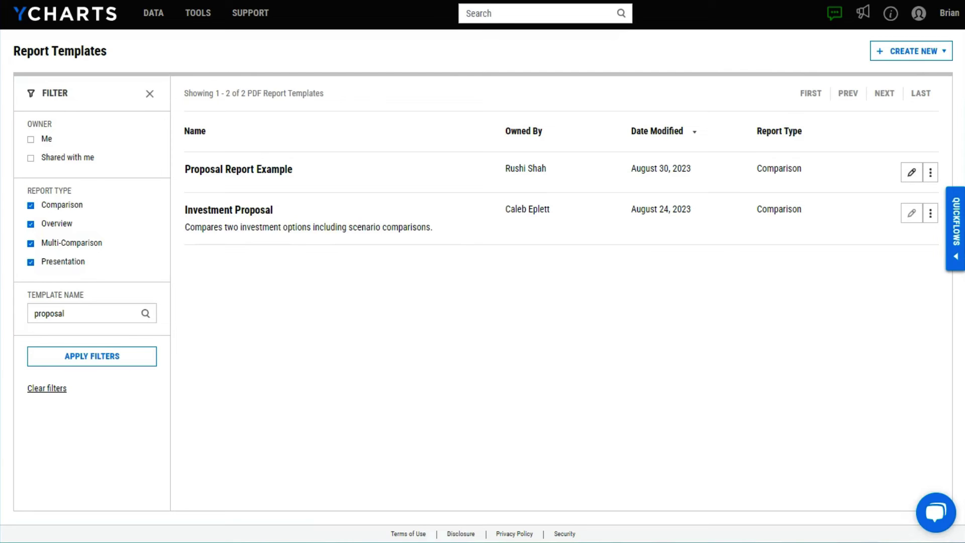
Edit Proposal Report Example, adding a new page after page 2 holding a Stress Test module.
click(912, 174)
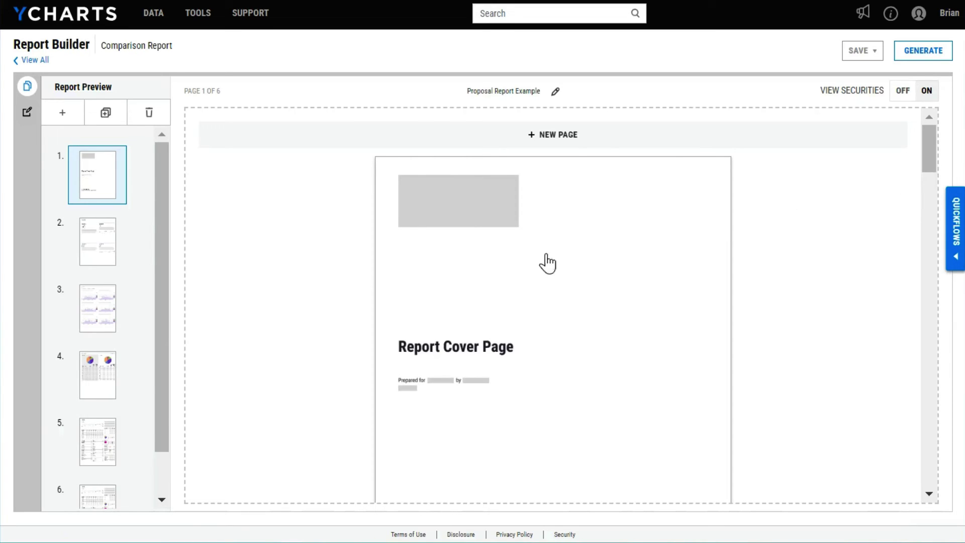
click(113, 247)
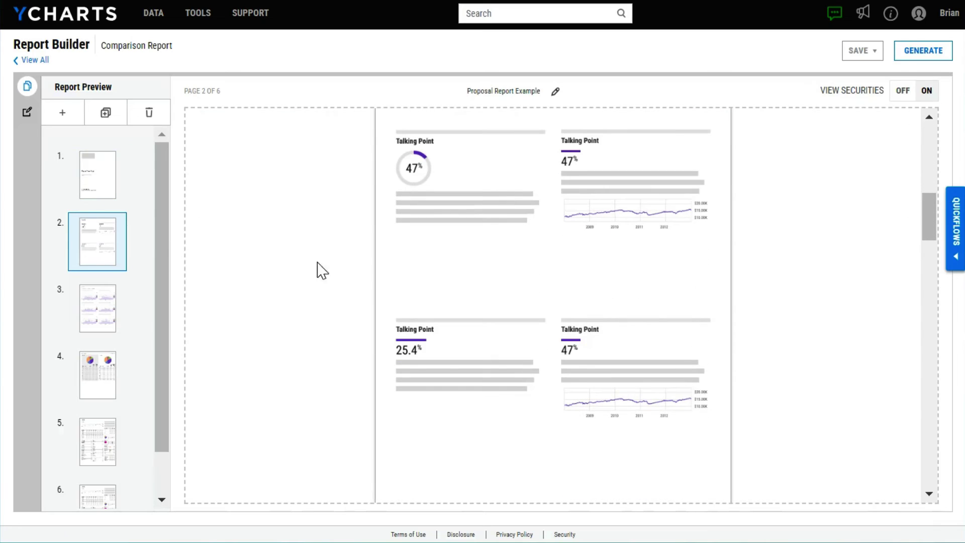
scroll(493, 286, down, 3)
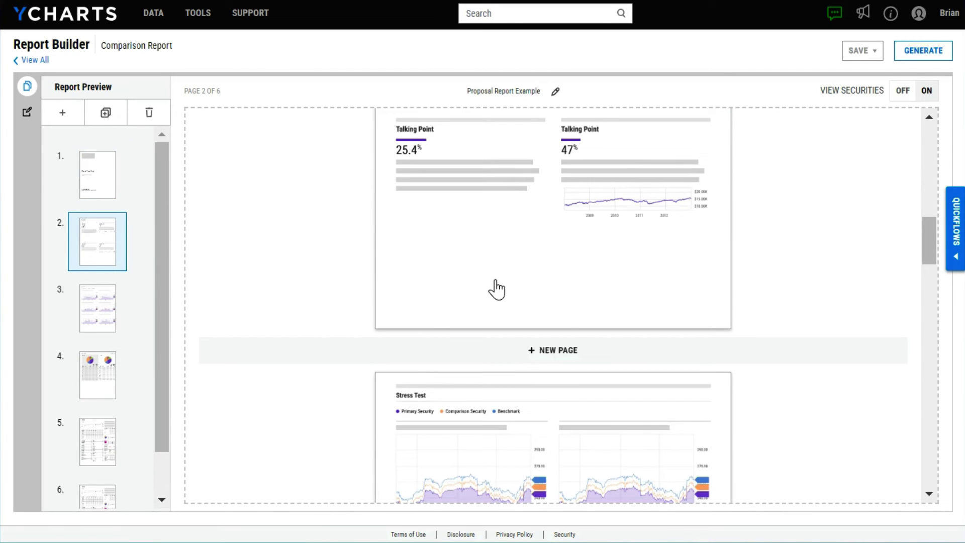
click(565, 358)
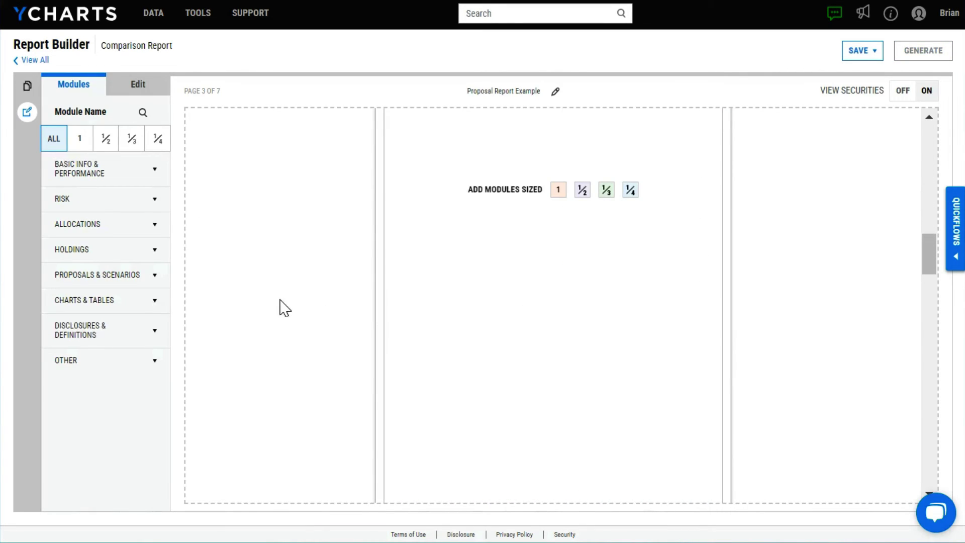
click(129, 203)
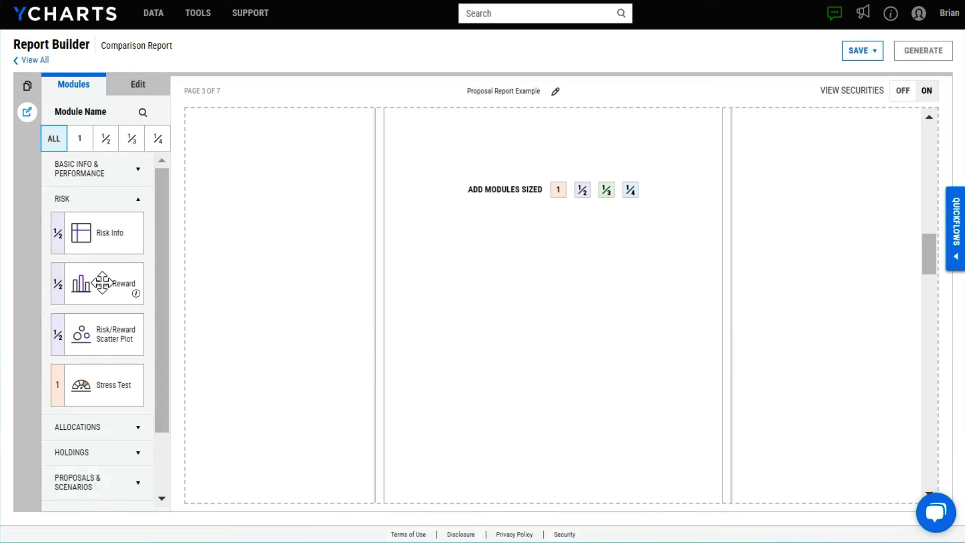
drag(68, 390, 595, 357)
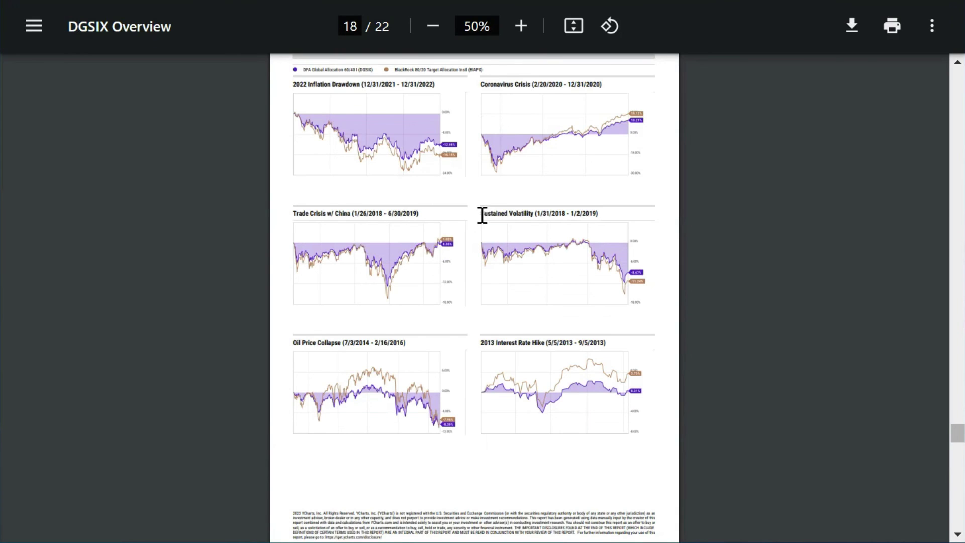
Scroll the DGSIX Overview PDF down to page 20's DFA Global Allocation 60/40 I profile.
scroll(482, 216, down, 2)
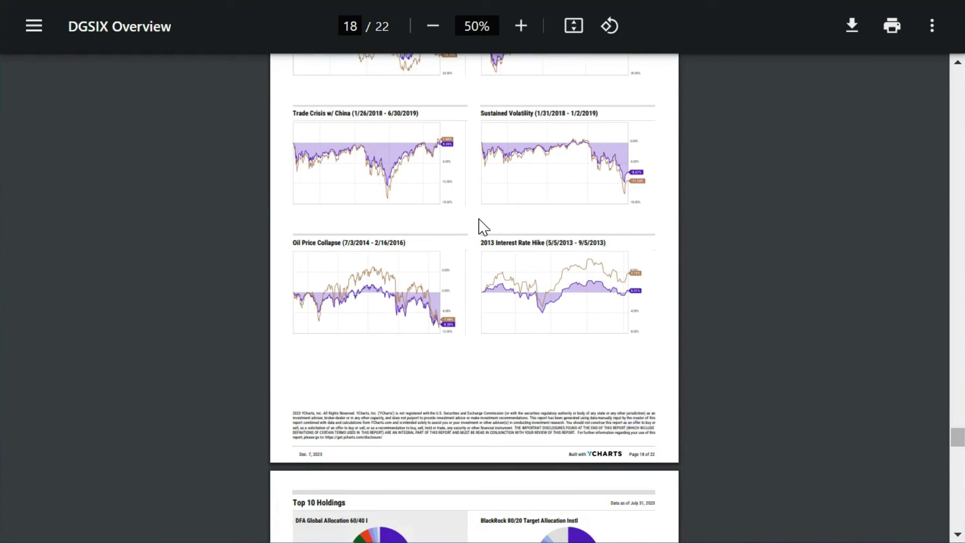
scroll(483, 226, down, 5)
scroll(483, 227, down, 7)
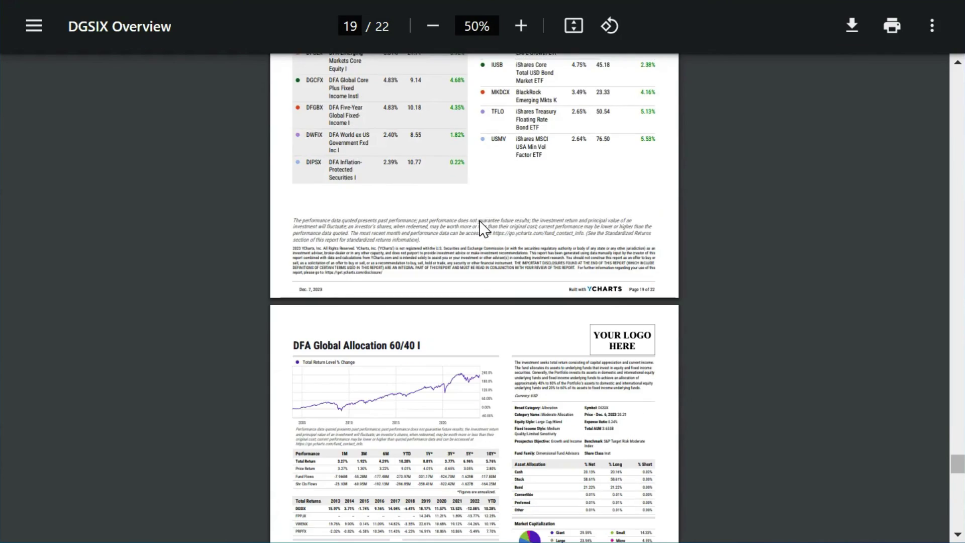
scroll(484, 229, down, 2)
scroll(484, 229, down, 1)
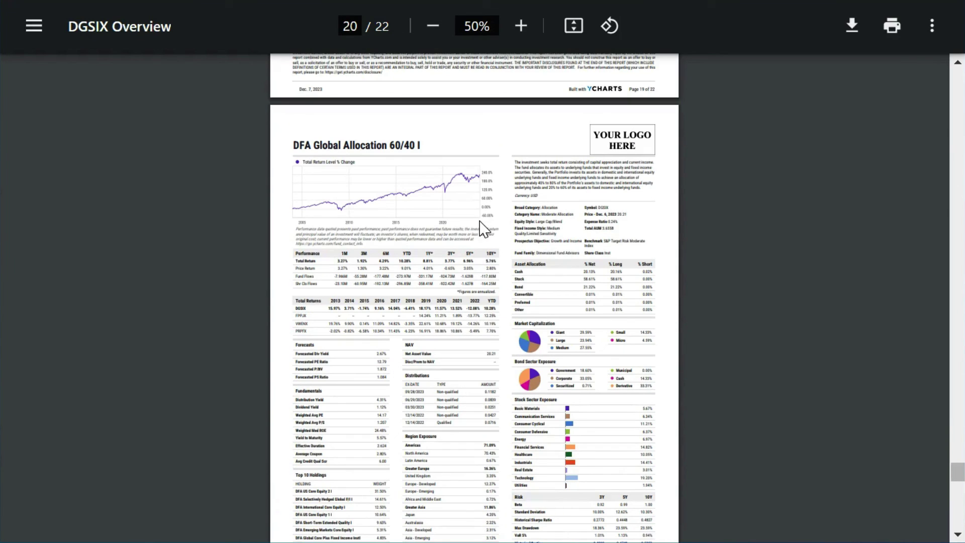